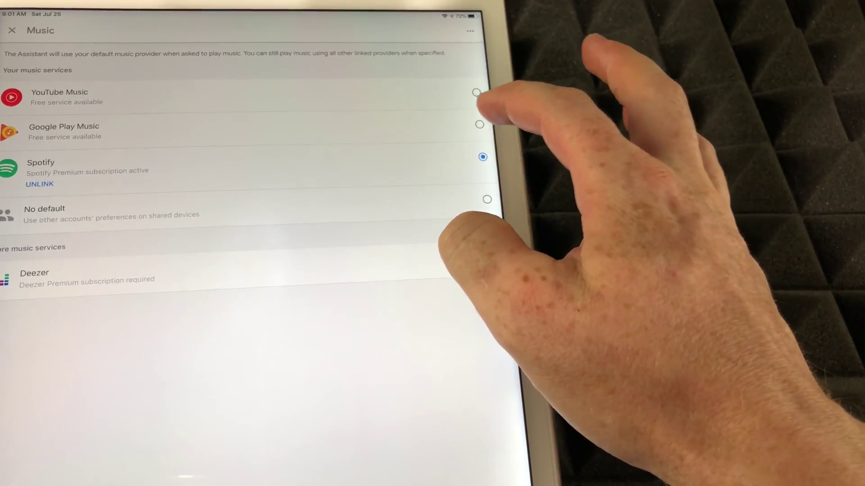
Select Google Play Music, unlink Spotify and confirm, then link the Spotify account again
{"action": "left_click", "coordinate": [479, 125]}
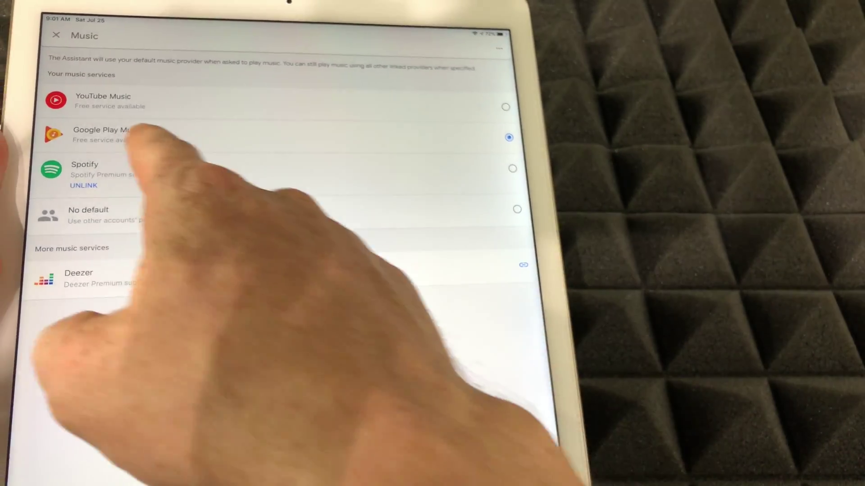
{"action": "left_click", "coordinate": [84, 185]}
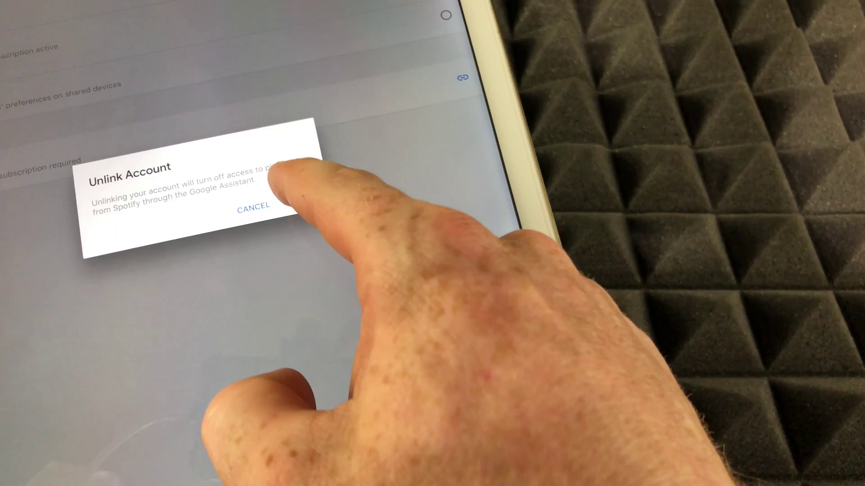
{"action": "left_click", "coordinate": [312, 232]}
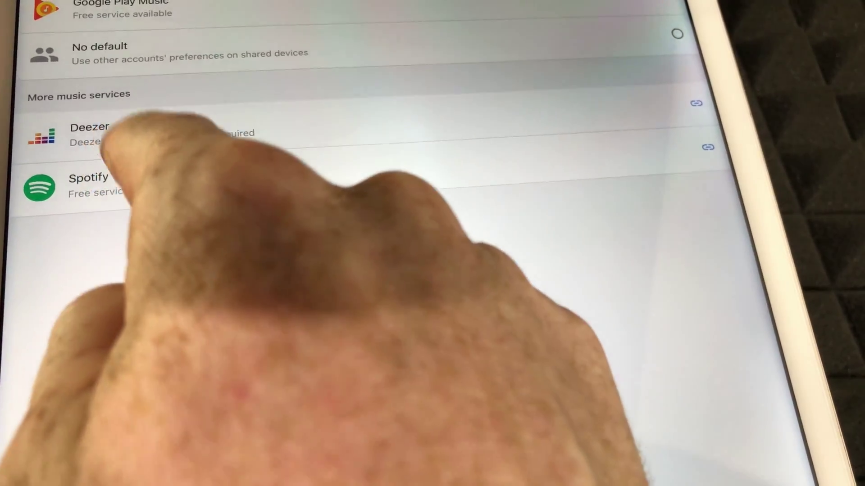
{"action": "left_click", "coordinate": [88, 184]}
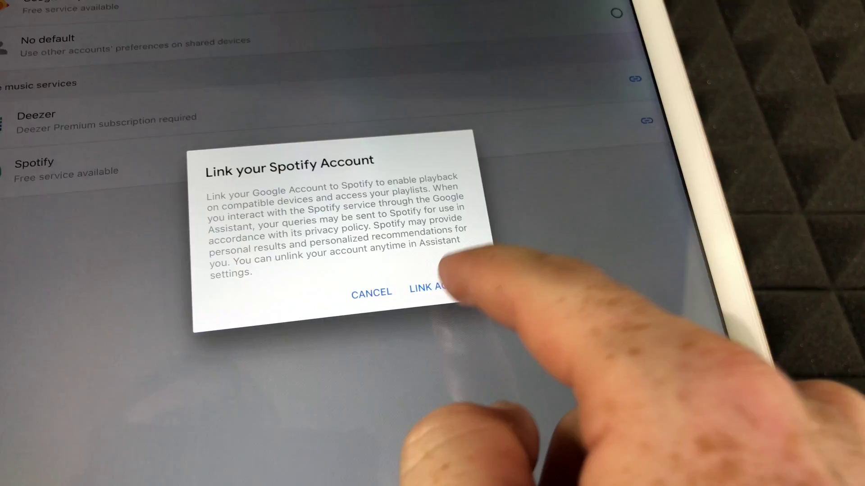
{"action": "left_click", "coordinate": [433, 288]}
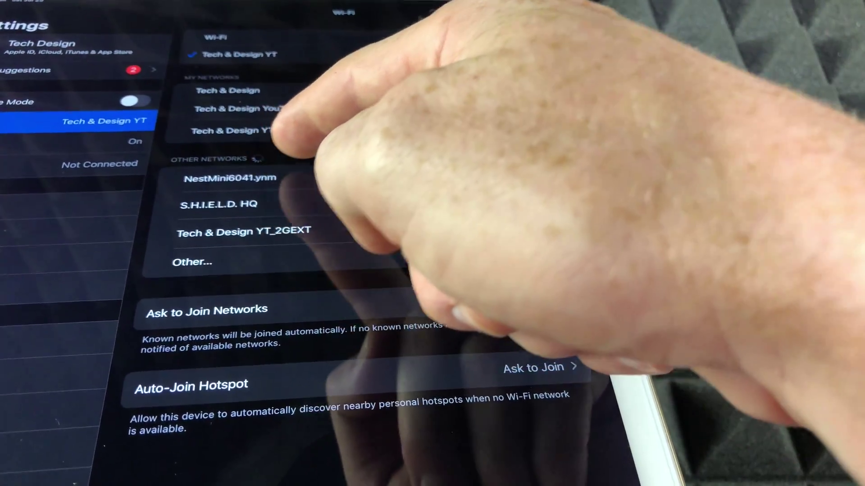
Join the NestMini6041.ynm network listed under Other Networks
{"action": "left_click", "coordinate": [237, 174]}
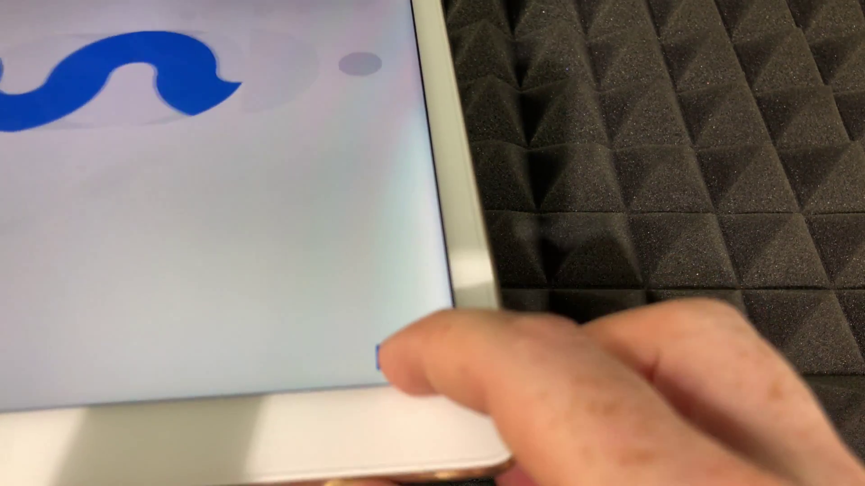
Confirm that the Nest Mini's setup sound was heard
{"action": "left_click", "coordinate": [409, 371]}
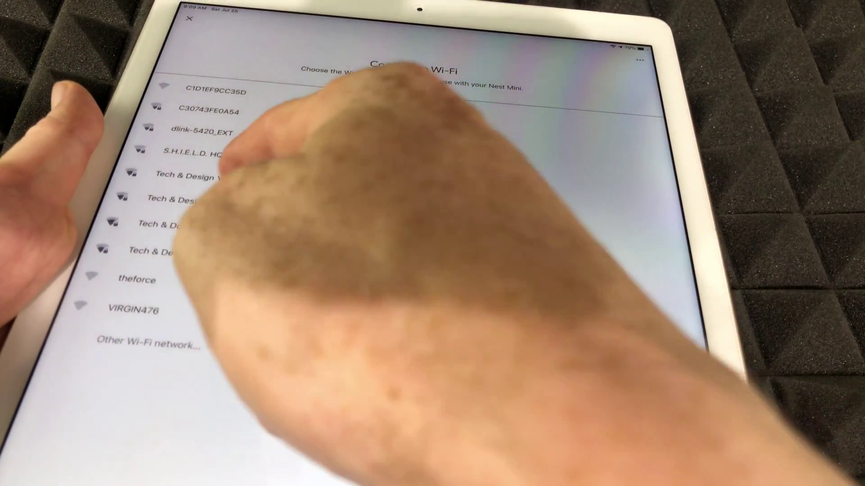
Choose Tech & Design YT as the Nest Mini's Wi-Fi network
{"action": "left_click", "coordinate": [188, 190]}
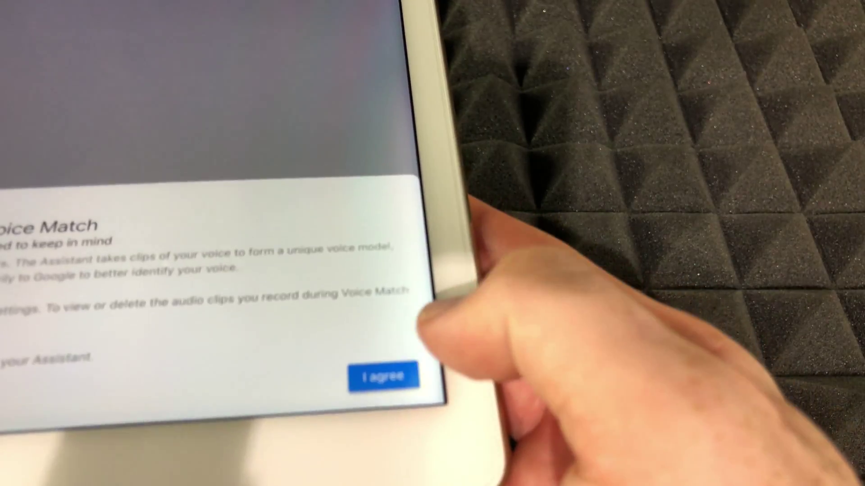
Agree to the Voice Match terms
{"action": "left_click", "coordinate": [385, 358]}
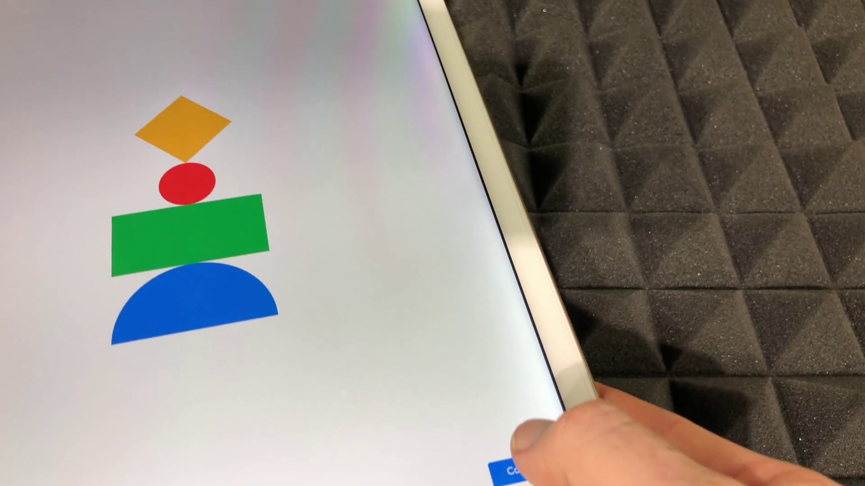
Continue past the Bedroom speaker-ready page
{"action": "left_click", "coordinate": [527, 466]}
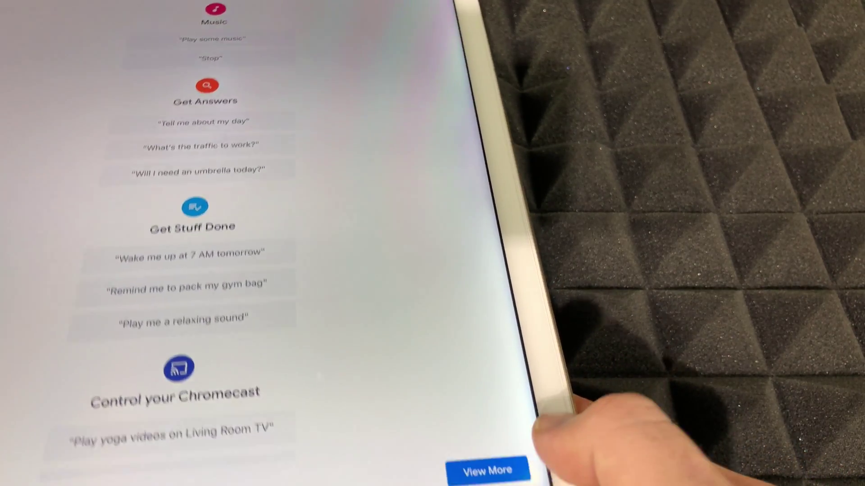